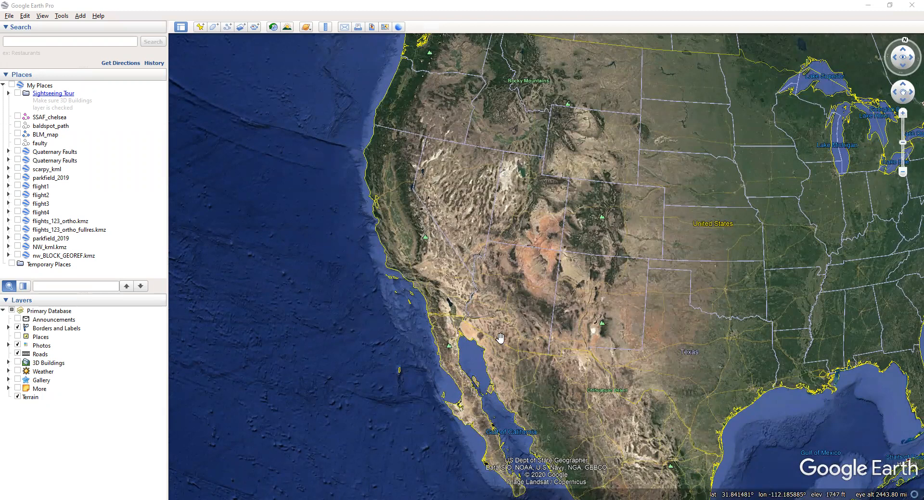
# Step: Turn off the Roads, Photos, Borders and Labels, and Terrain layers over the dark mesa south of the river
pyautogui.doubleClick(505, 301)
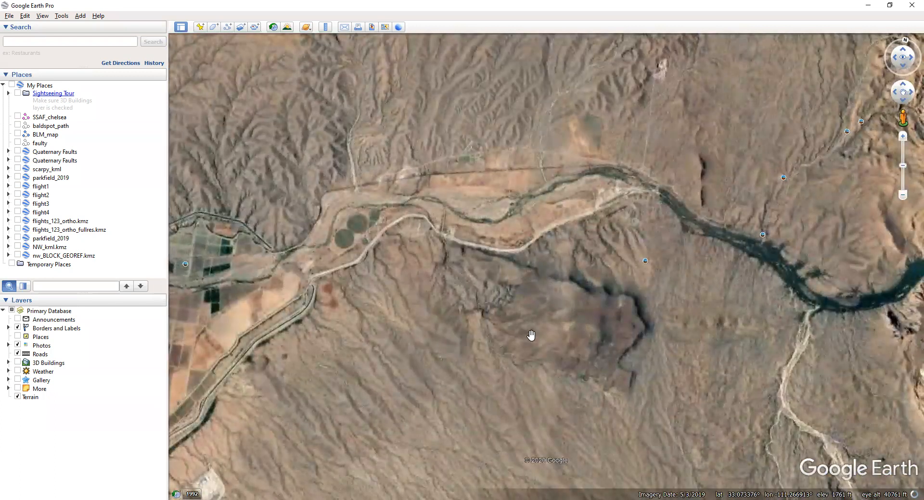
pyautogui.moveTo(539, 340); pyautogui.dragTo(539, 295)
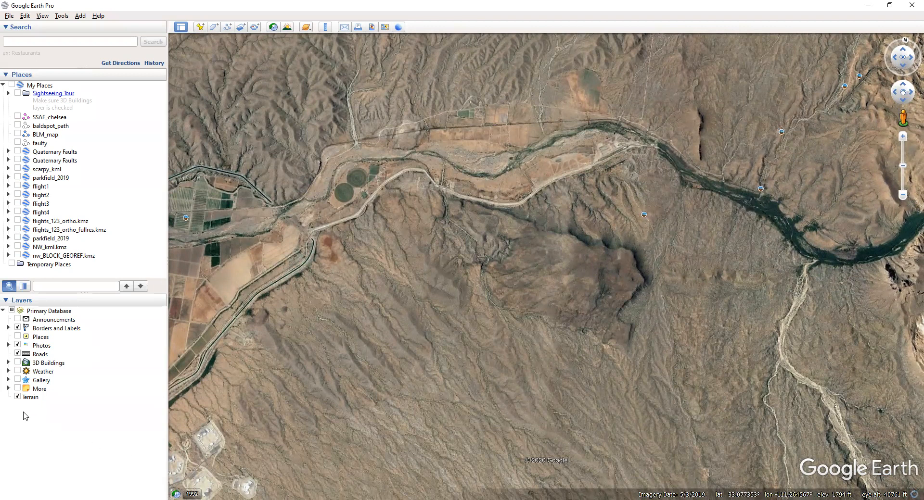
pyautogui.click(18, 354)
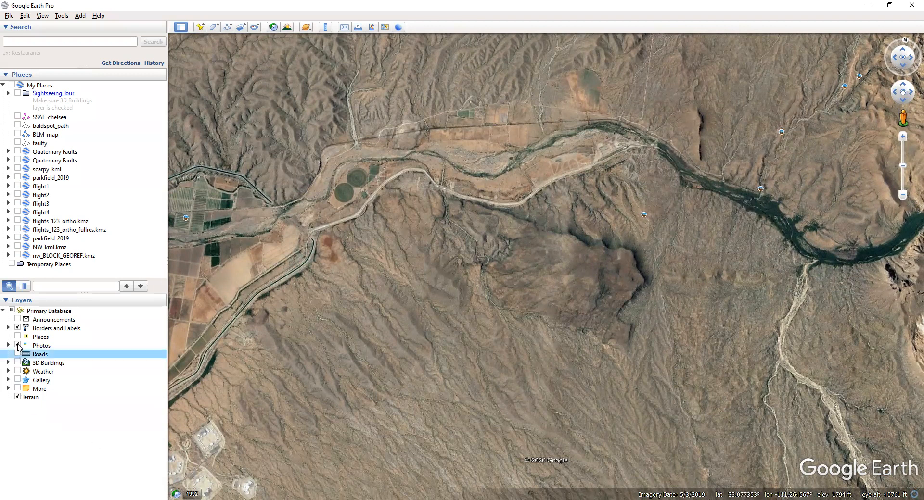
pyautogui.click(18, 346)
pyautogui.click(18, 328)
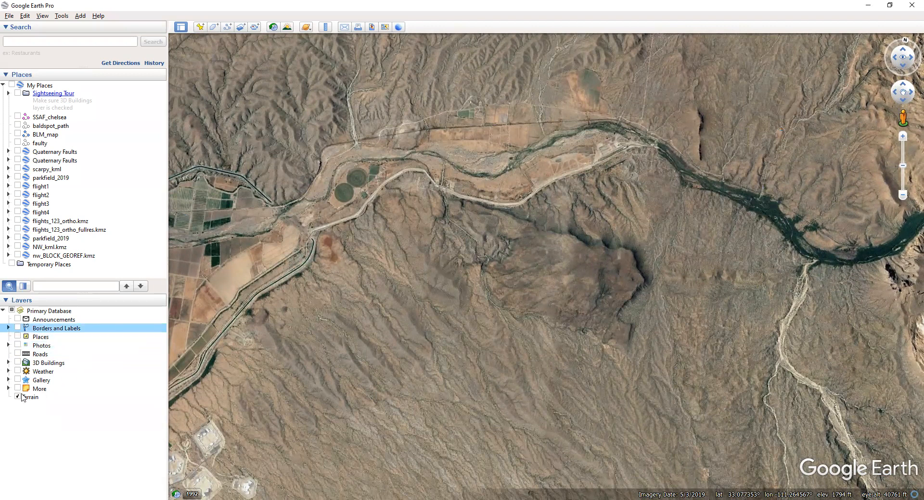
pyautogui.click(18, 397)
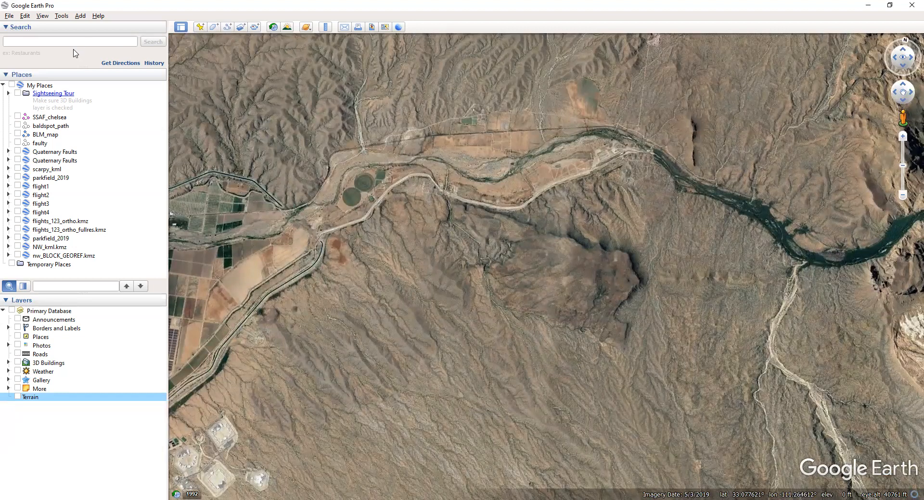
# Step: Open the Save Image layout and review its map elements and the available output resolutions
pyautogui.click(9, 16)
pyautogui.moveTo(33, 38)
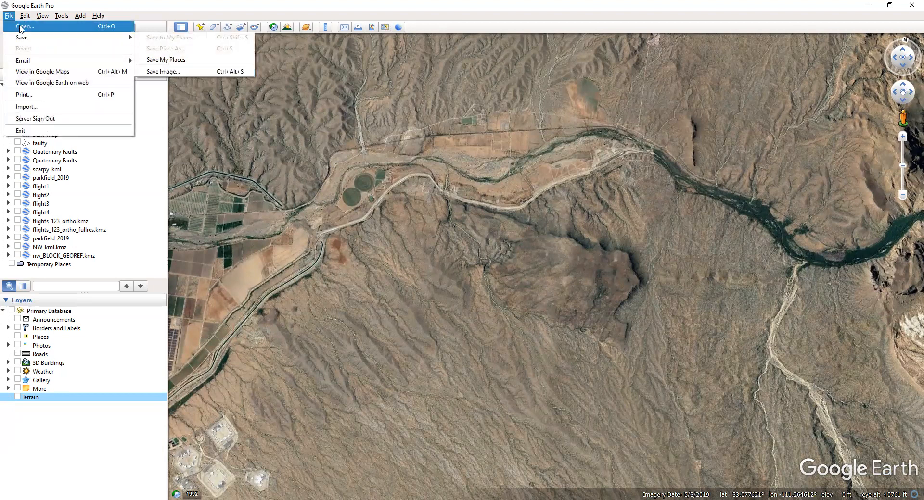
pyautogui.click(164, 71)
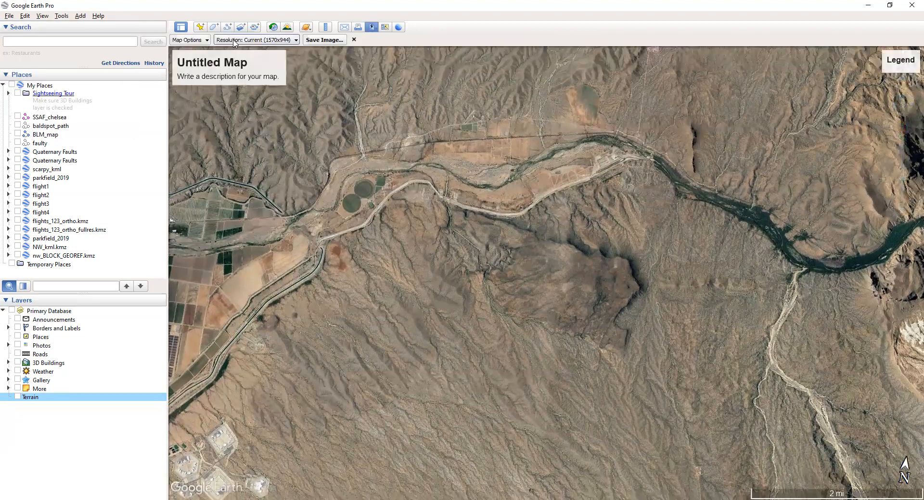
pyautogui.click(201, 41)
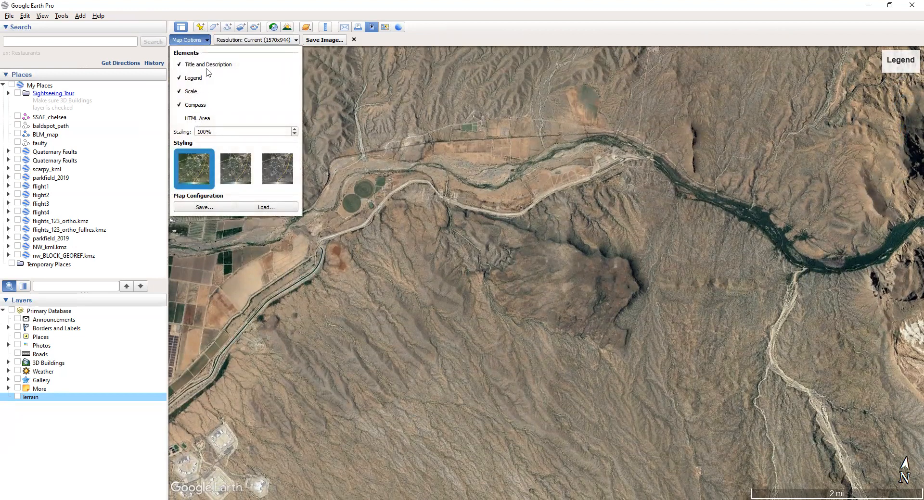
pyautogui.click(251, 40)
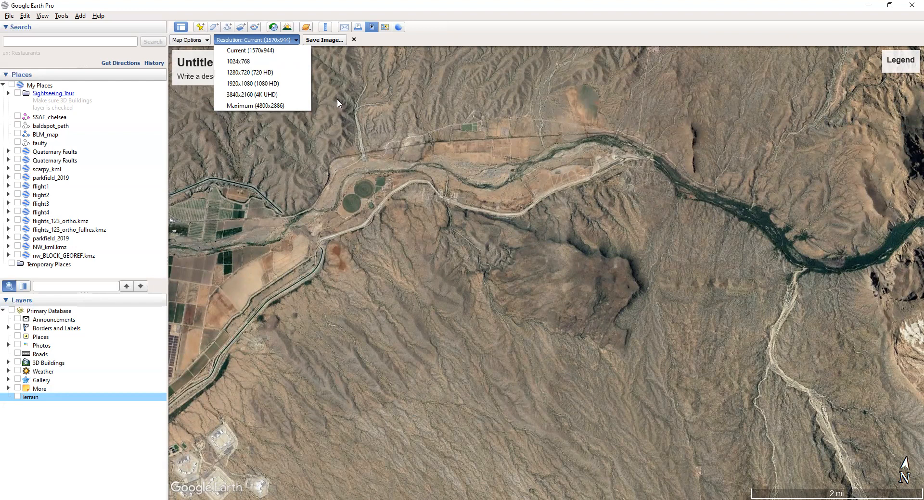
pyautogui.click(384, 42)
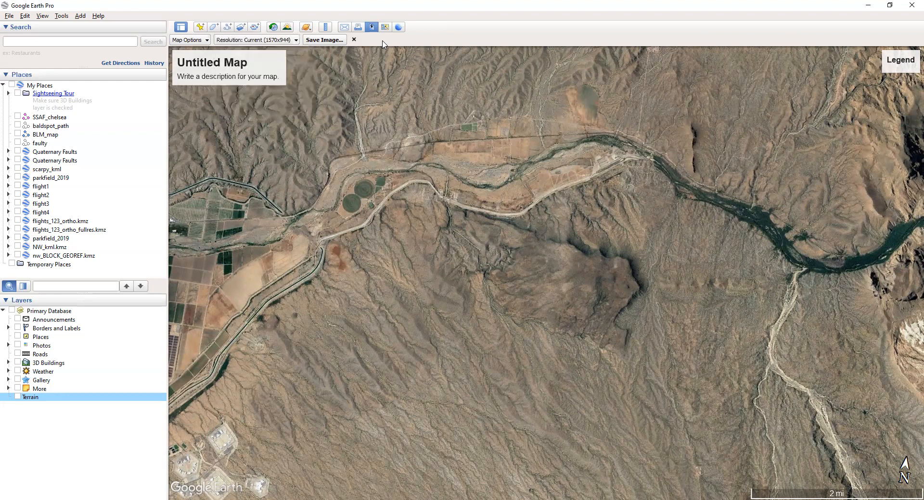
# Step: Measure the full west-to-east width of the map view with a ruler line in kilometers
pyautogui.click(325, 27)
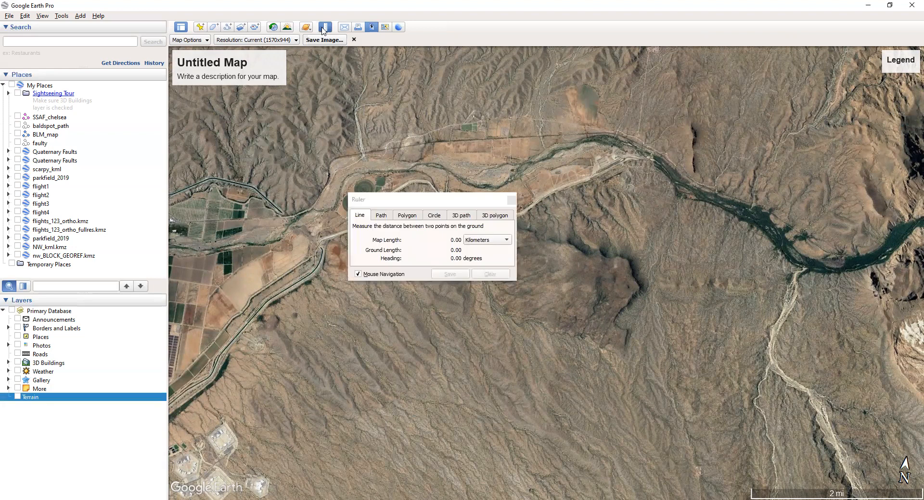
pyautogui.click(172, 129)
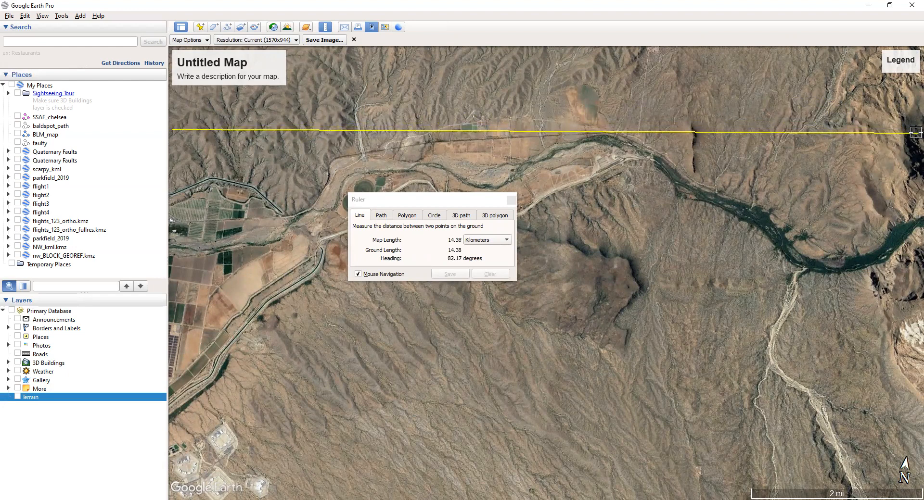
pyautogui.click(917, 133)
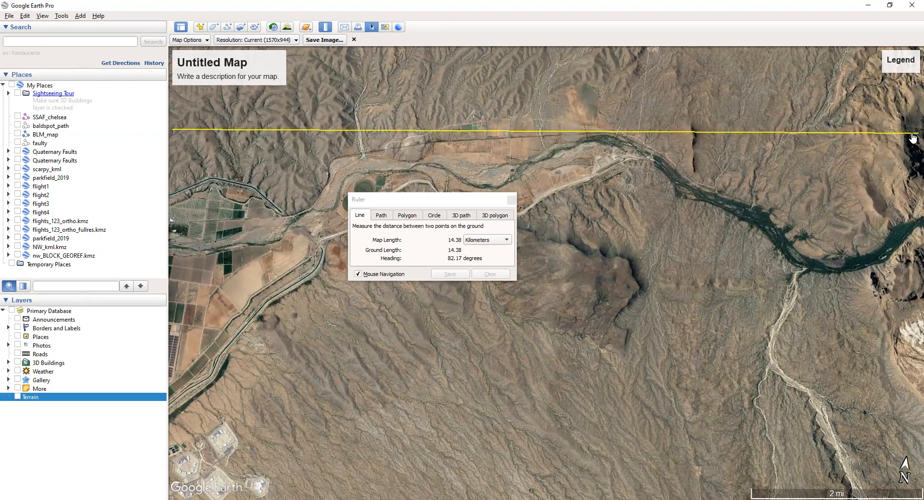
pyautogui.click(513, 202)
# Step: Measure the view's full width again with a ruler line, at a close-up framing of the mesa
pyautogui.scroll(-2, 513, 235)
pyautogui.scroll(6, 514, 235)
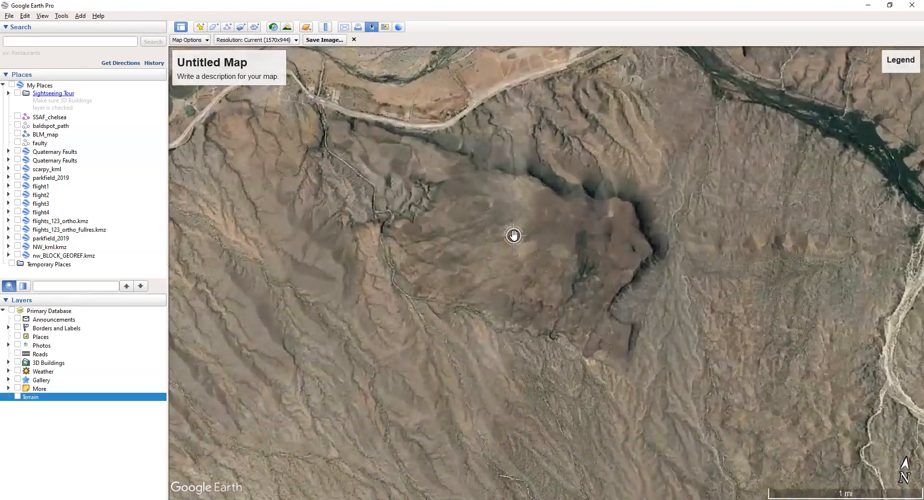
pyautogui.scroll(1, 548, 247)
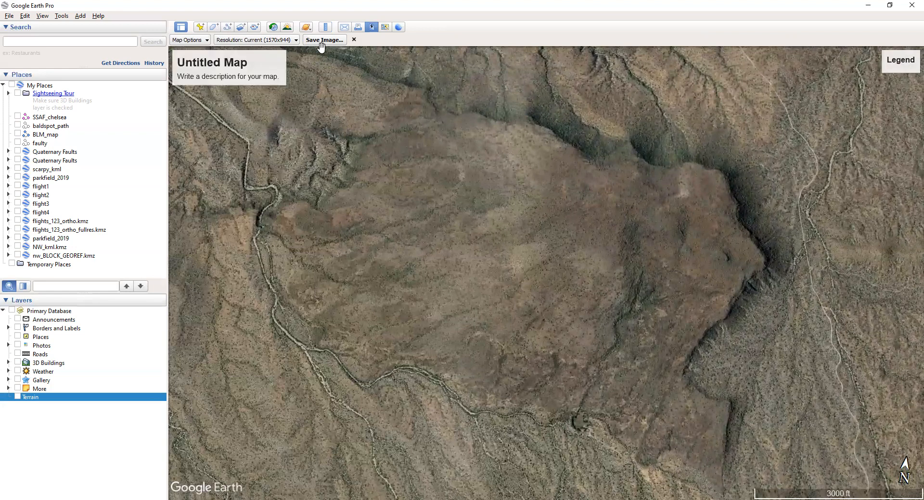
pyautogui.click(325, 27)
pyautogui.click(172, 157)
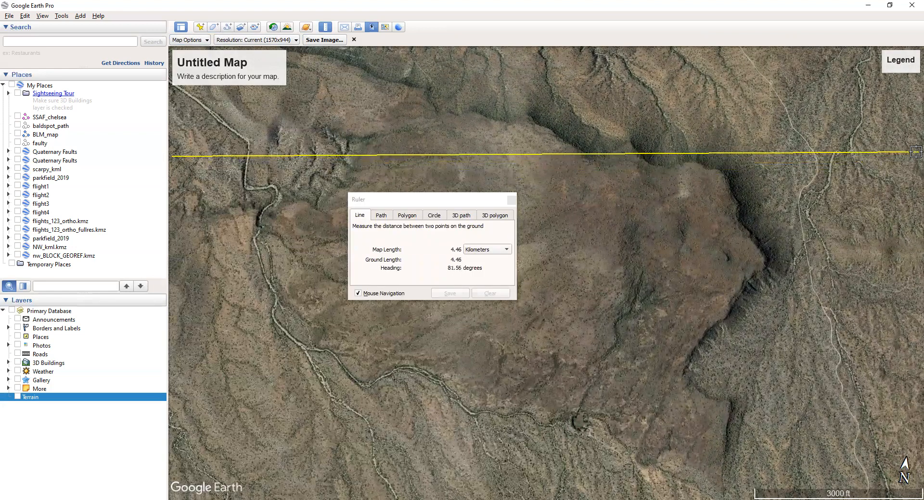
pyautogui.click(915, 152)
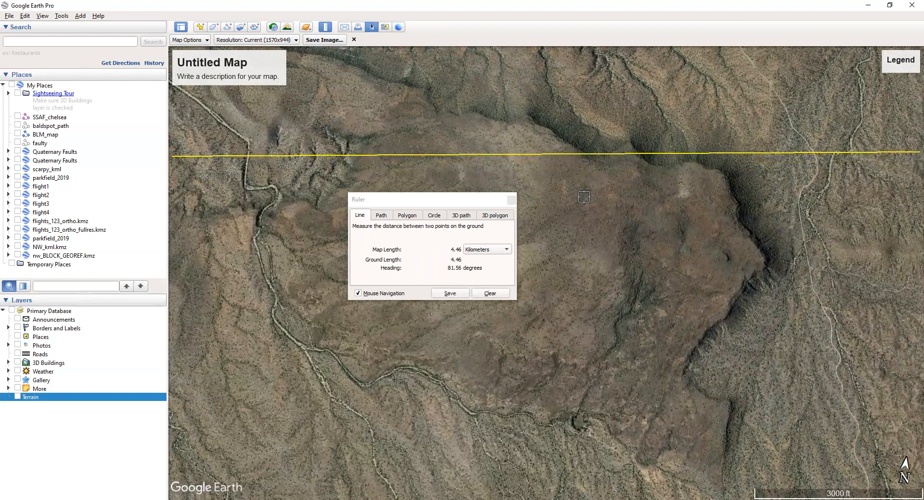
pyautogui.click(511, 201)
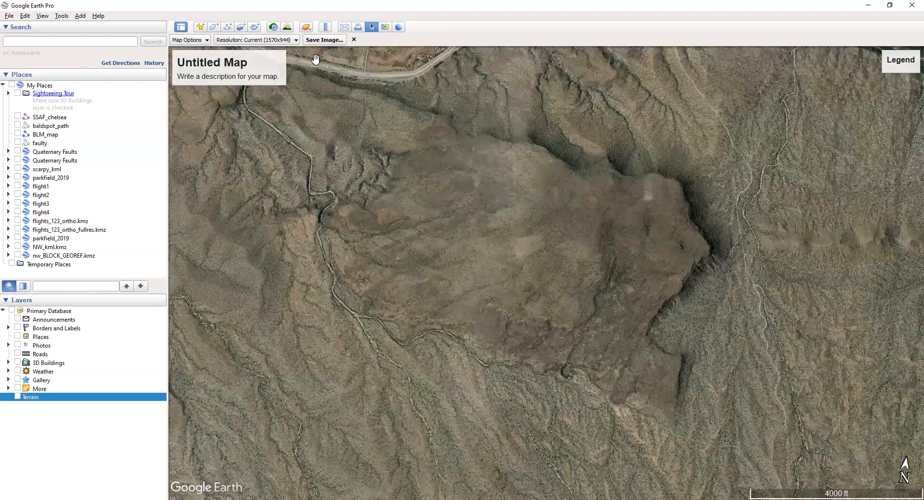
# Step: Measure the full width of the slightly wider framing around the mesa with a ruler line
pyautogui.click(325, 27)
pyautogui.click(174, 184)
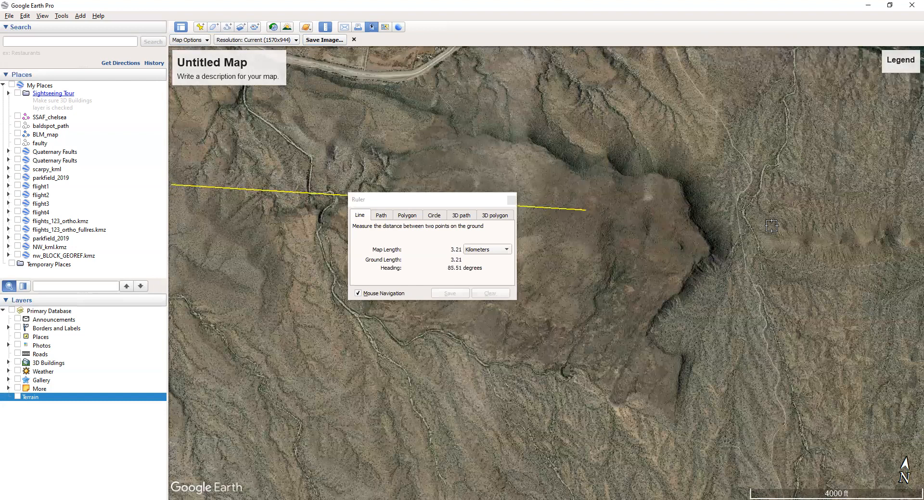
pyautogui.click(914, 180)
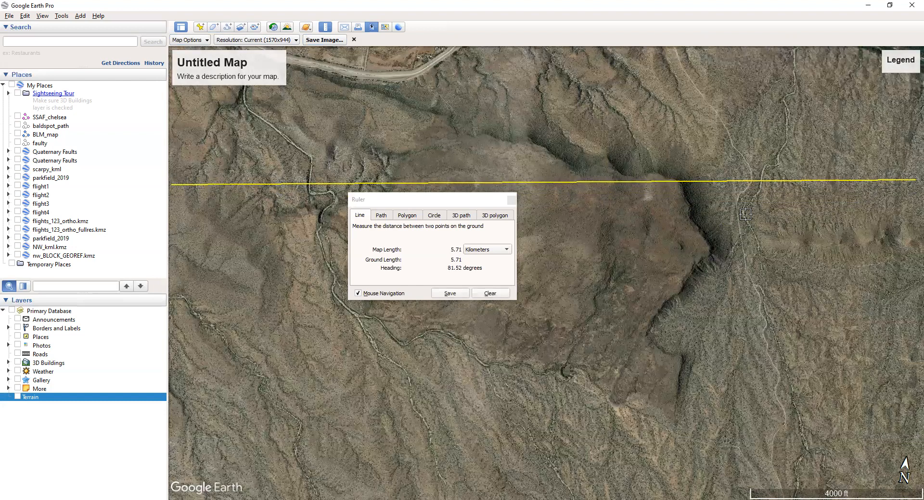
pyautogui.click(512, 200)
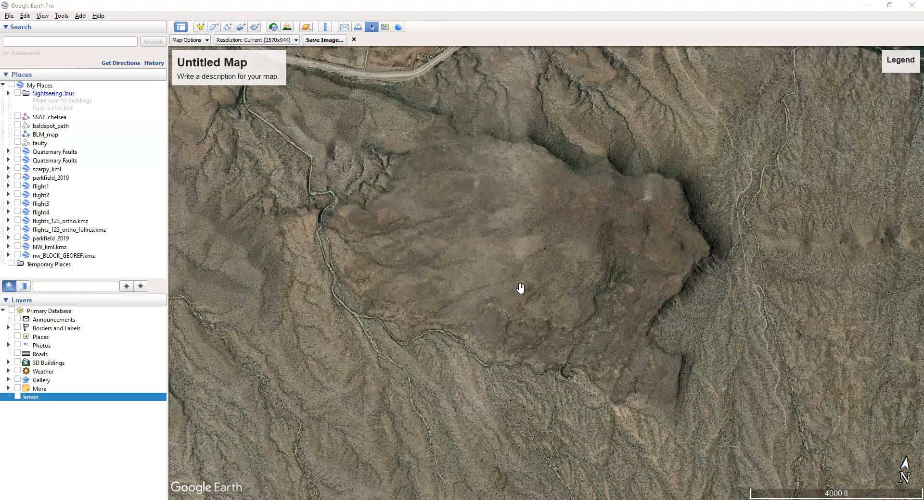
pyautogui.click(9, 15)
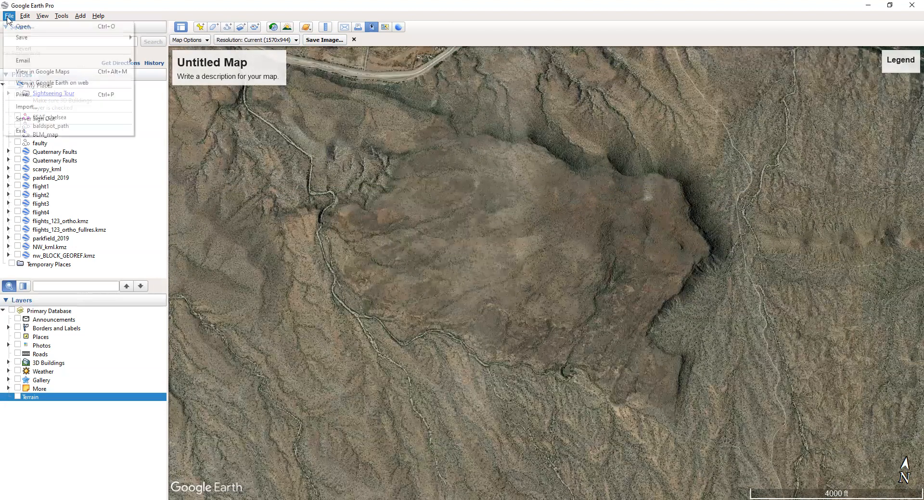
pyautogui.moveTo(67, 39)
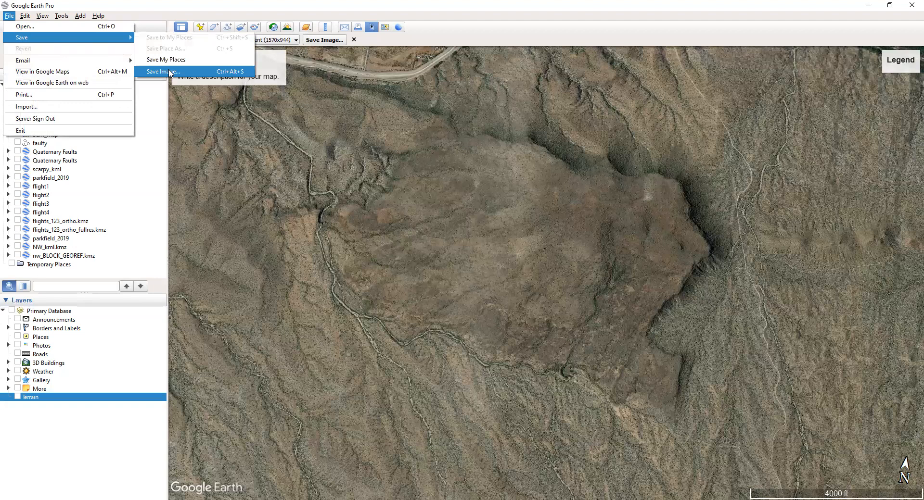
pyautogui.click(164, 71)
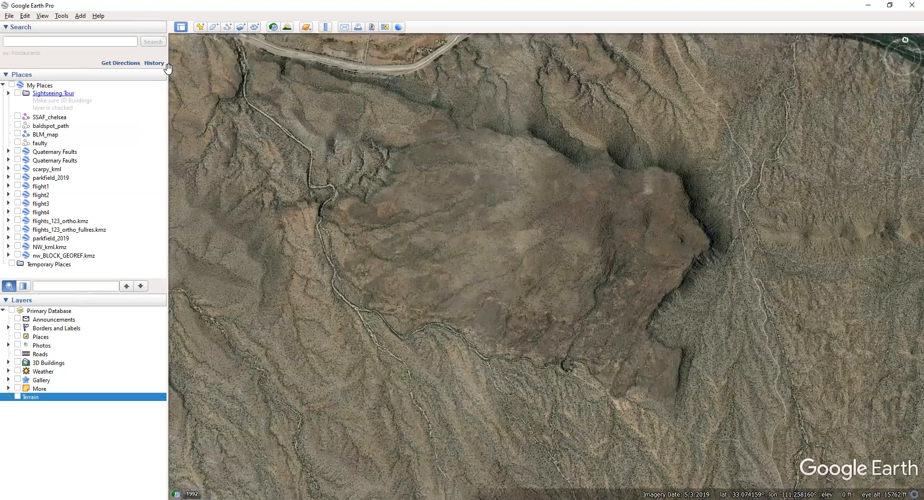
pyautogui.click(9, 17)
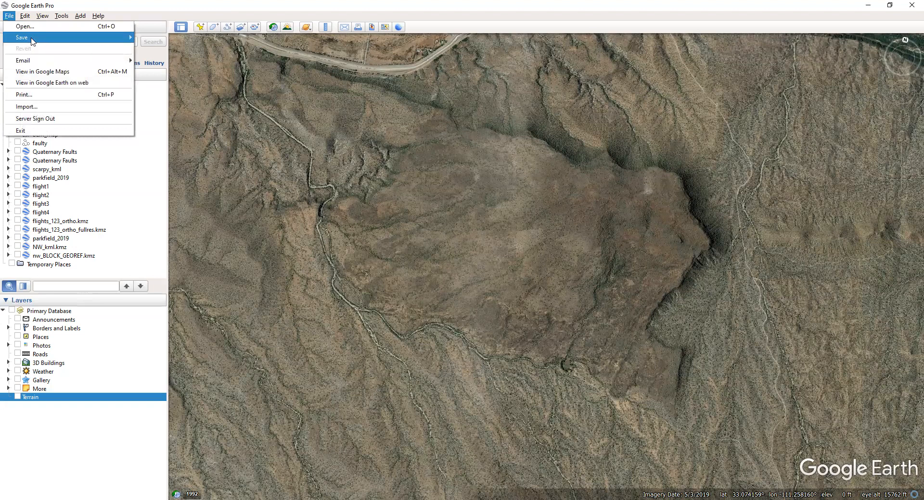
pyautogui.moveTo(45, 39)
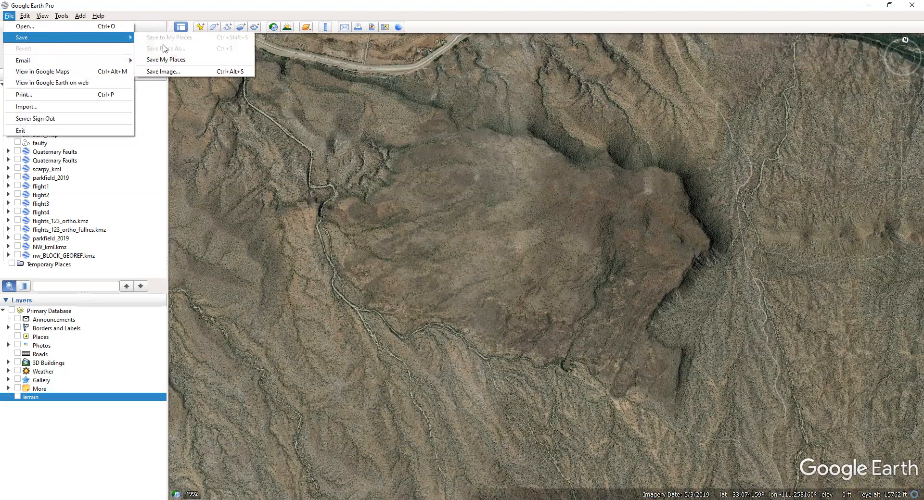
pyautogui.click(173, 71)
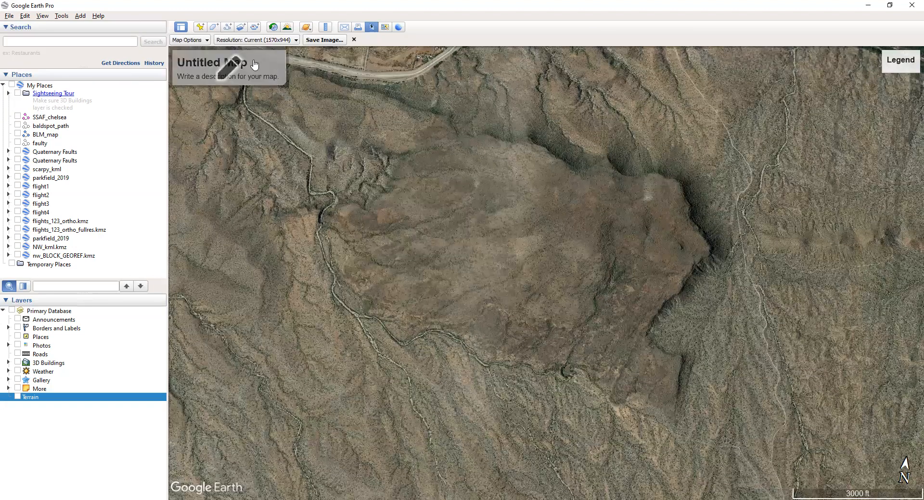
# Step: Save the mesa view to the Desktop as the JPEG GoogleEarth_image_050319 at Maximum (4800x2886) resolution
pyautogui.click(294, 41)
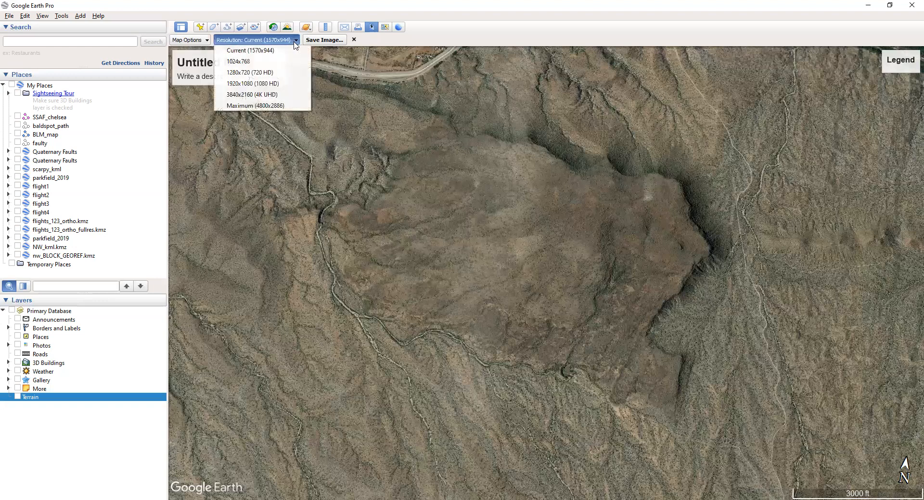
pyautogui.click(282, 106)
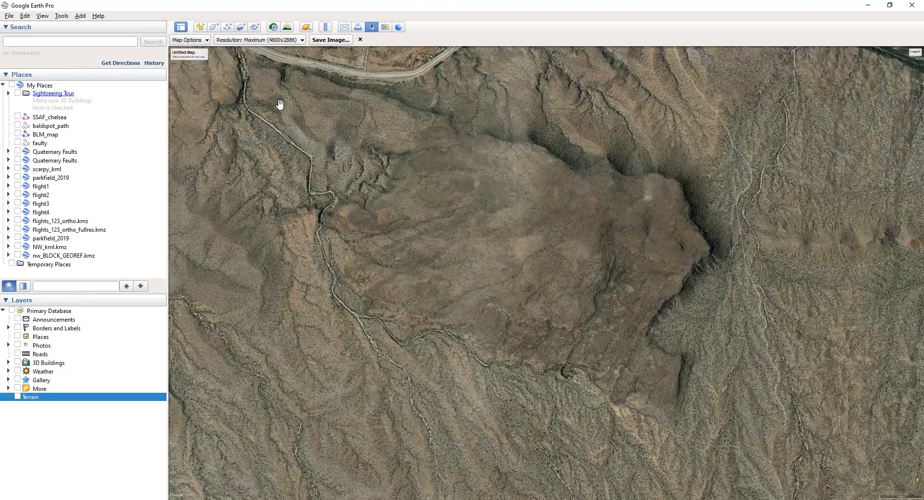
pyautogui.click(324, 42)
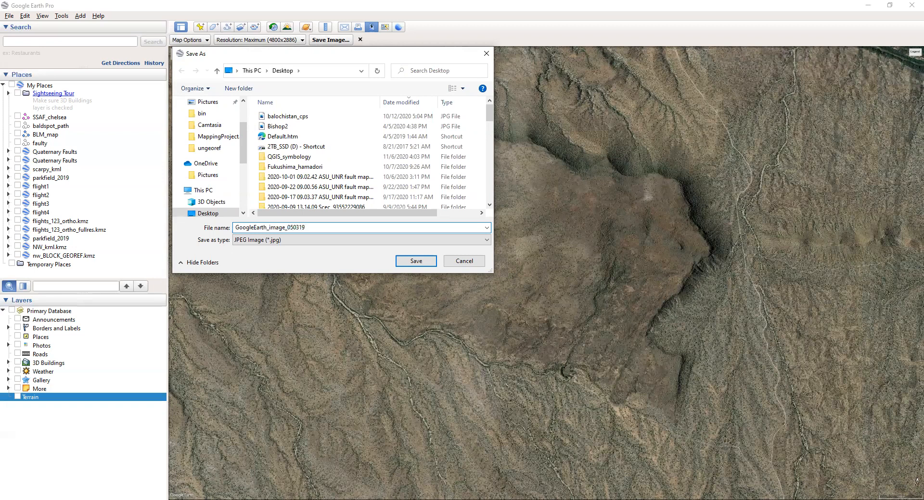
pyautogui.press('Return')
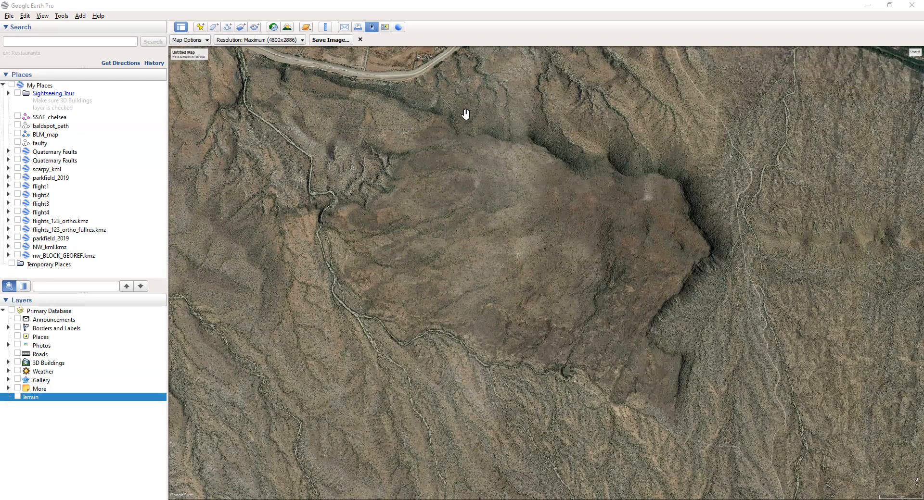
# Step: Reframe the image area northward over the river valley and farm fields
pyautogui.moveTo(466, 114); pyautogui.dragTo(495, 486)
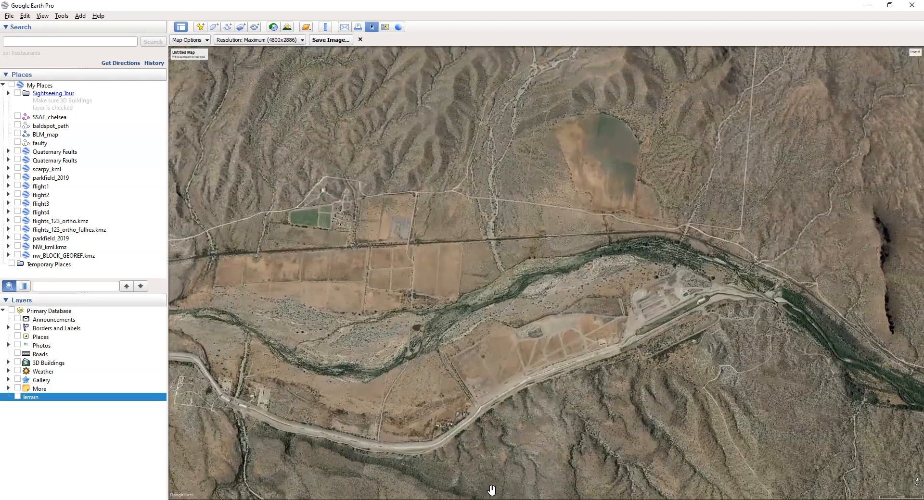